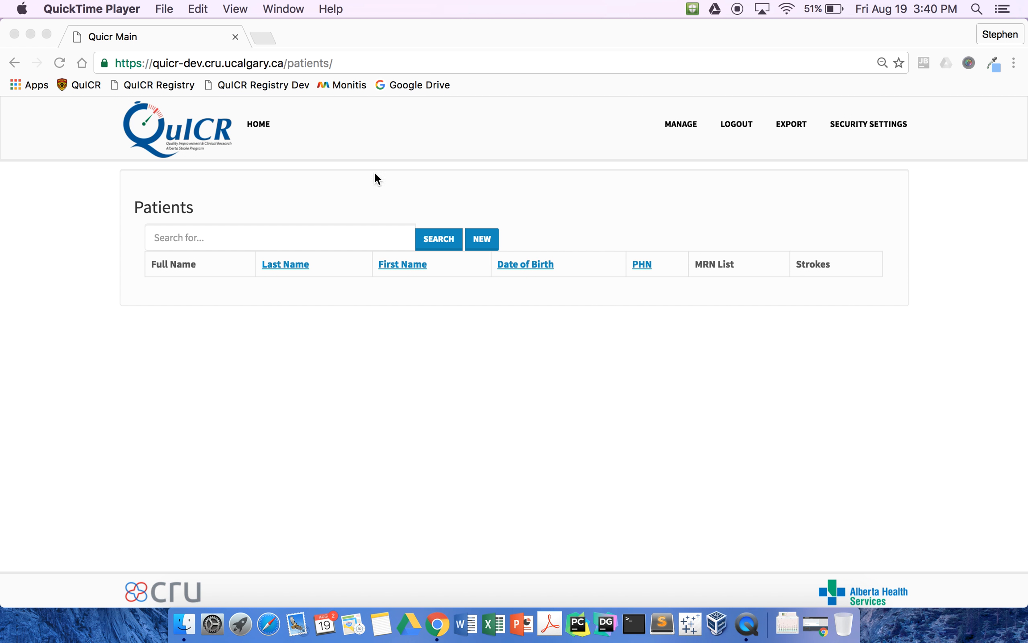
# Start a new patient record and enter the patient's last name, first name and middle initial
pyautogui.click(257, 122)
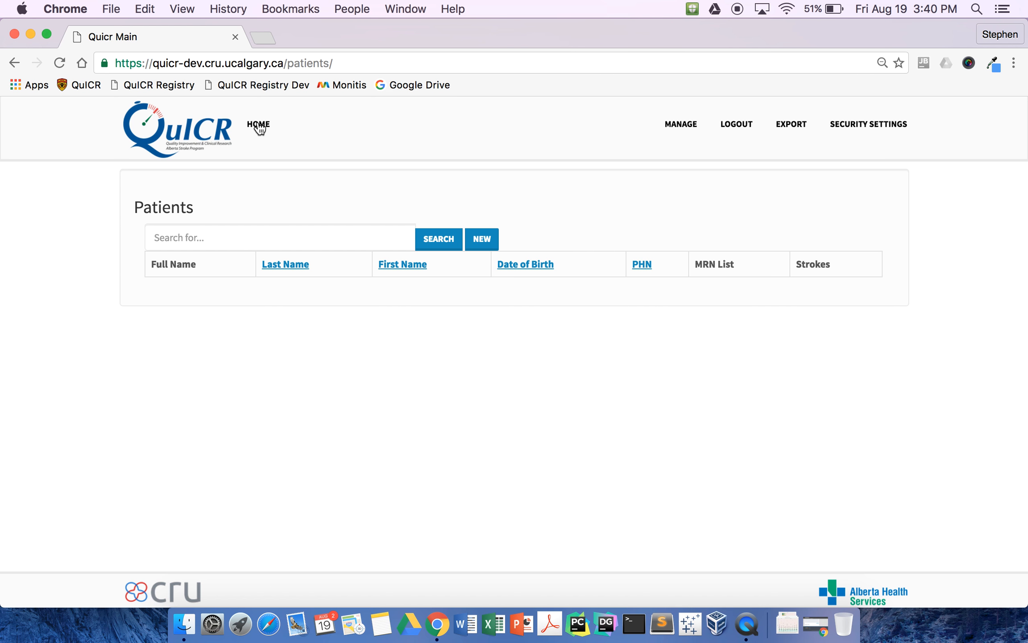
pyautogui.click(482, 244)
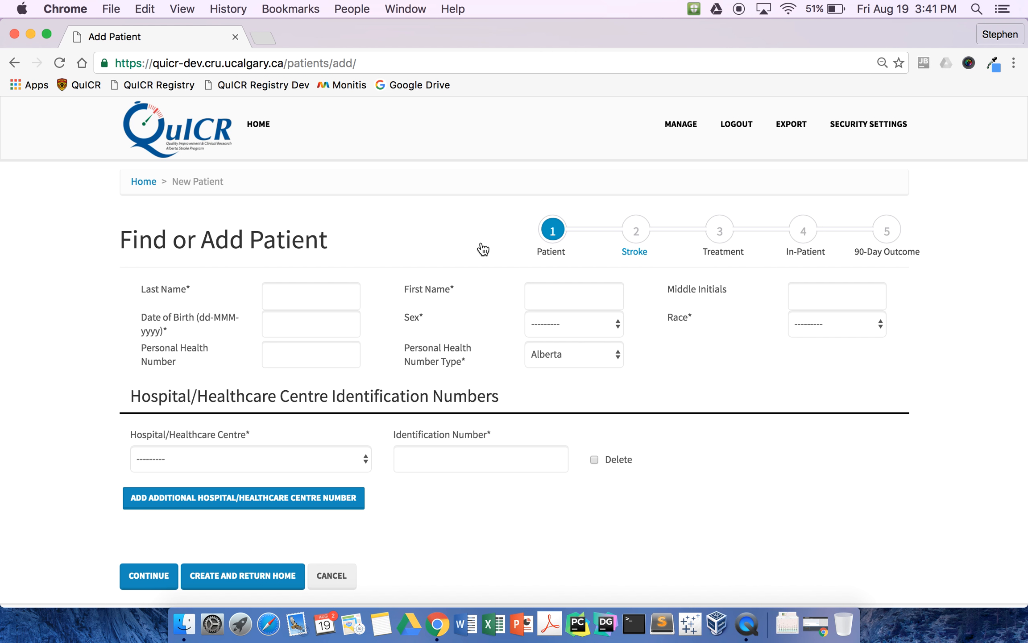
pyautogui.click(290, 293)
pyautogui.write('Smith')
pyautogui.press('Tab')
pyautogui.write('John')
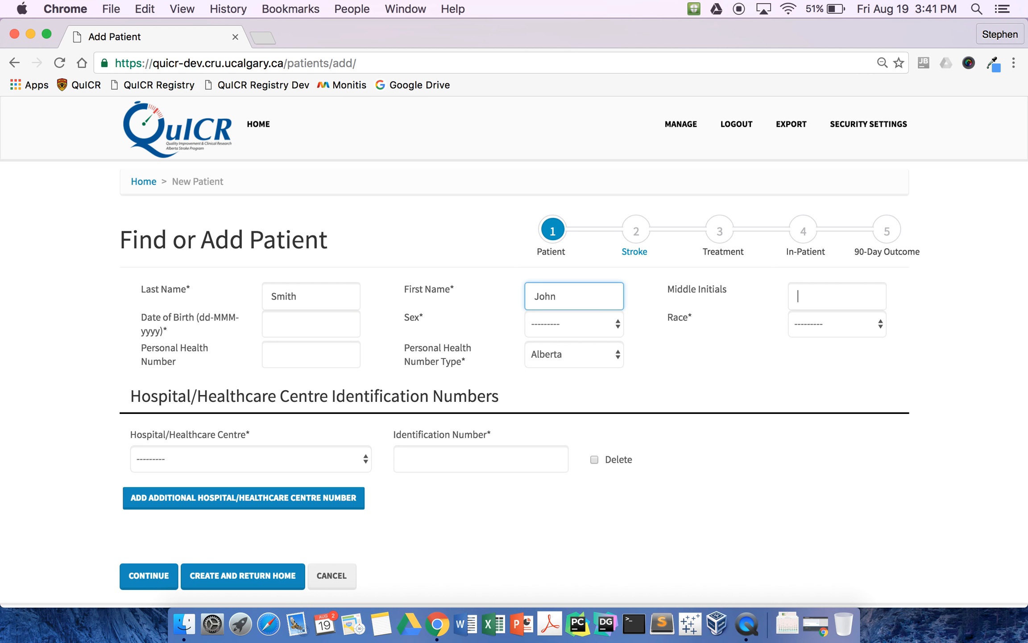
pyautogui.press('Tab')
pyautogui.write('A')
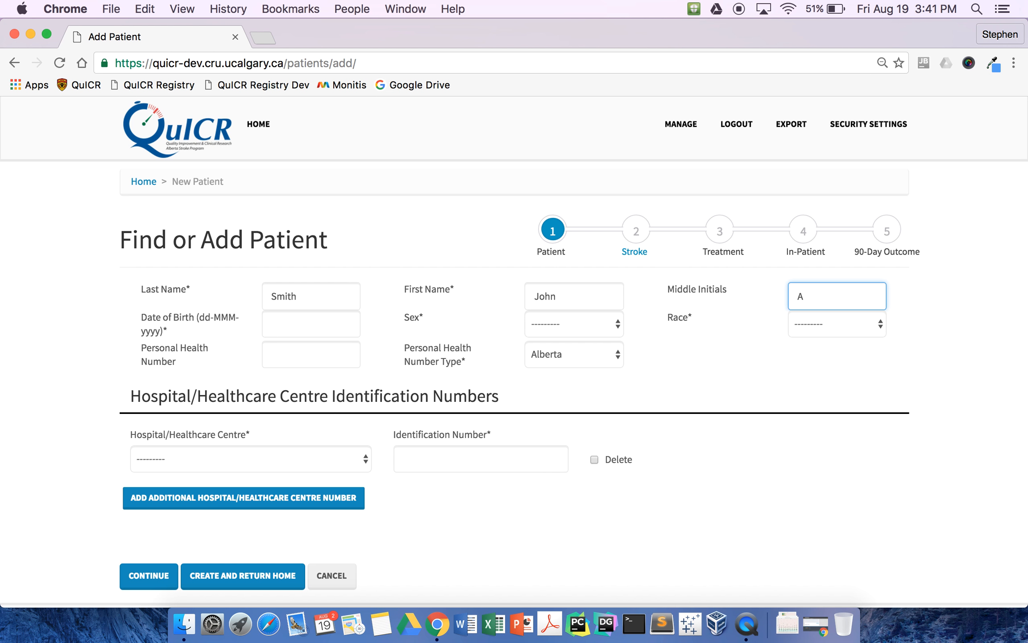
# Enter the patient's full date of birth in the dd-MMM-yyyy format
pyautogui.click(309, 328)
pyautogui.click(275, 350)
pyautogui.click(275, 350)
pyautogui.click(275, 350)
pyautogui.click(275, 349)
pyautogui.click(274, 350)
pyautogui.click(275, 350)
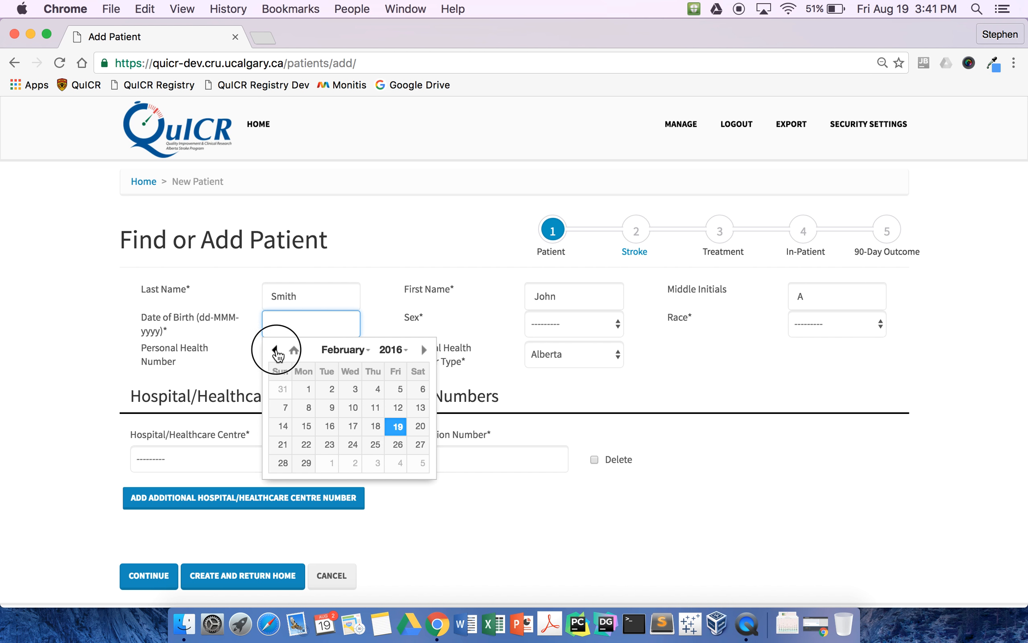
pyautogui.click(275, 350)
pyautogui.click(397, 387)
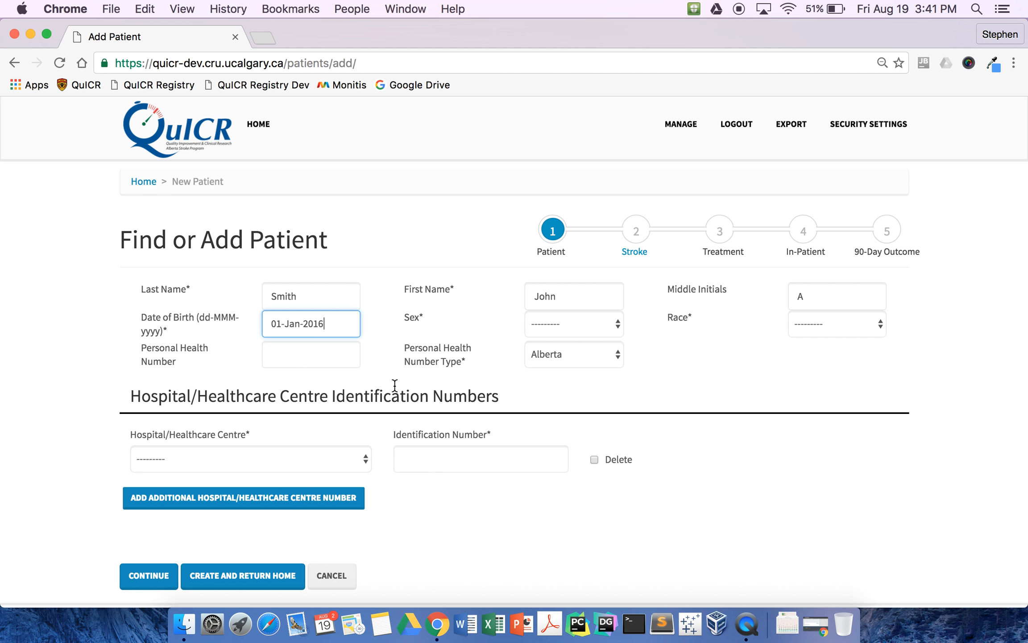
pyautogui.press('BackSpace')
pyautogui.press('BackSpace')
pyautogui.press('BackSpace')
pyautogui.press('BackSpace')
pyautogui.write('1980')
# Set the patient's sex to Male and race to Caucasian
pyautogui.click(580, 321)
pyautogui.click(577, 335)
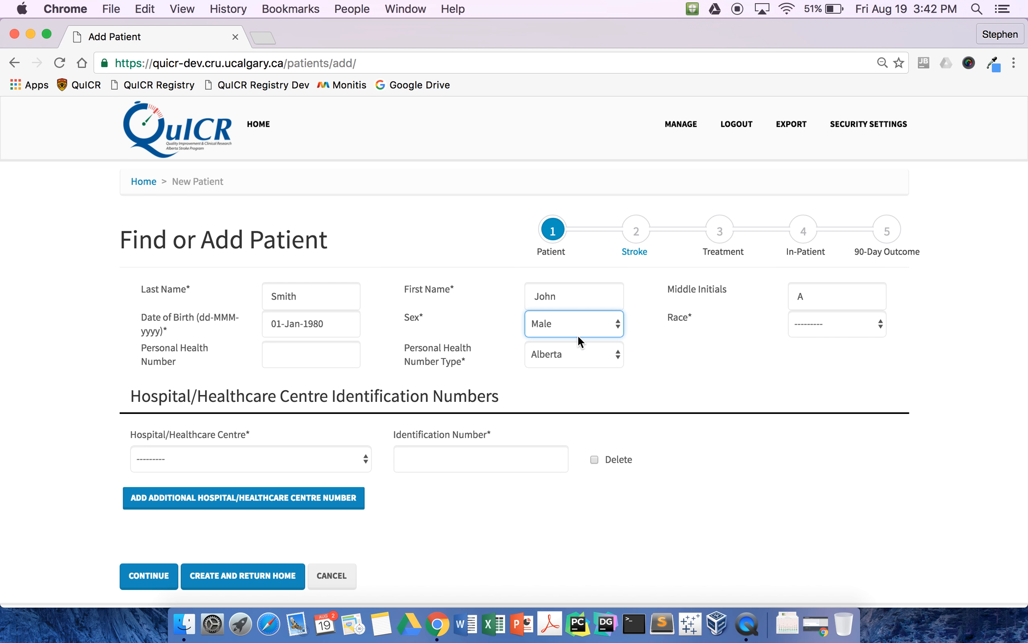
pyautogui.click(818, 326)
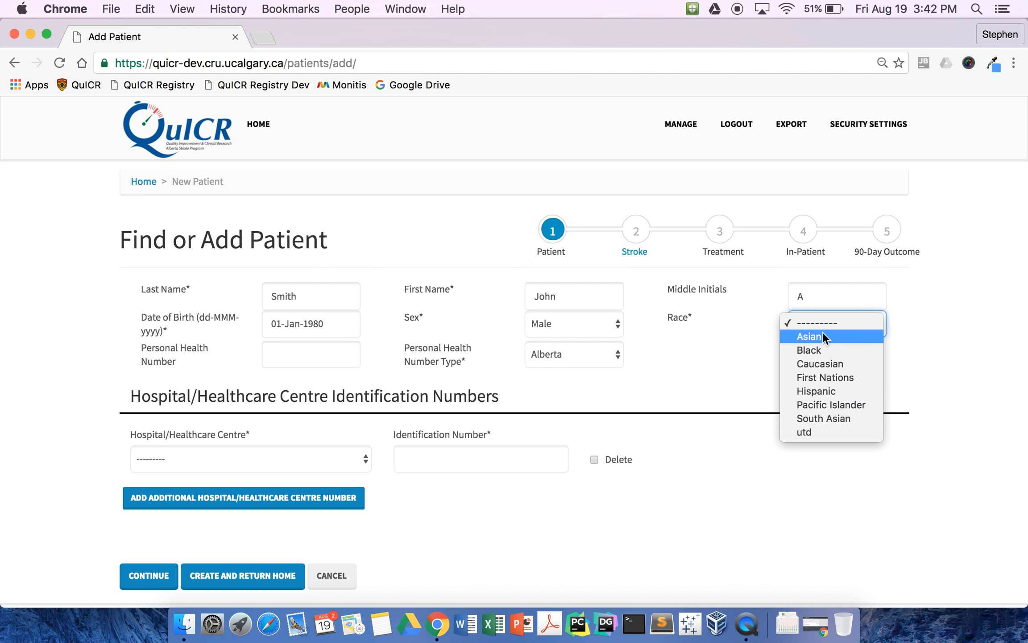
pyautogui.click(832, 368)
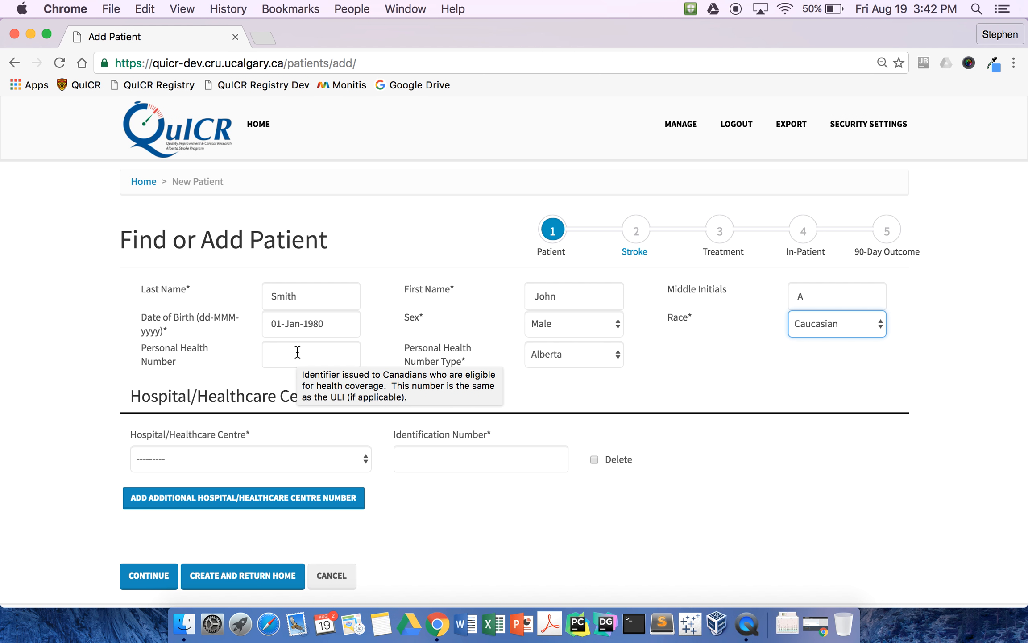
# Enter the patient's personal health number and set its number type to British Columbia
pyautogui.click(298, 352)
pyautogui.write('12345678')
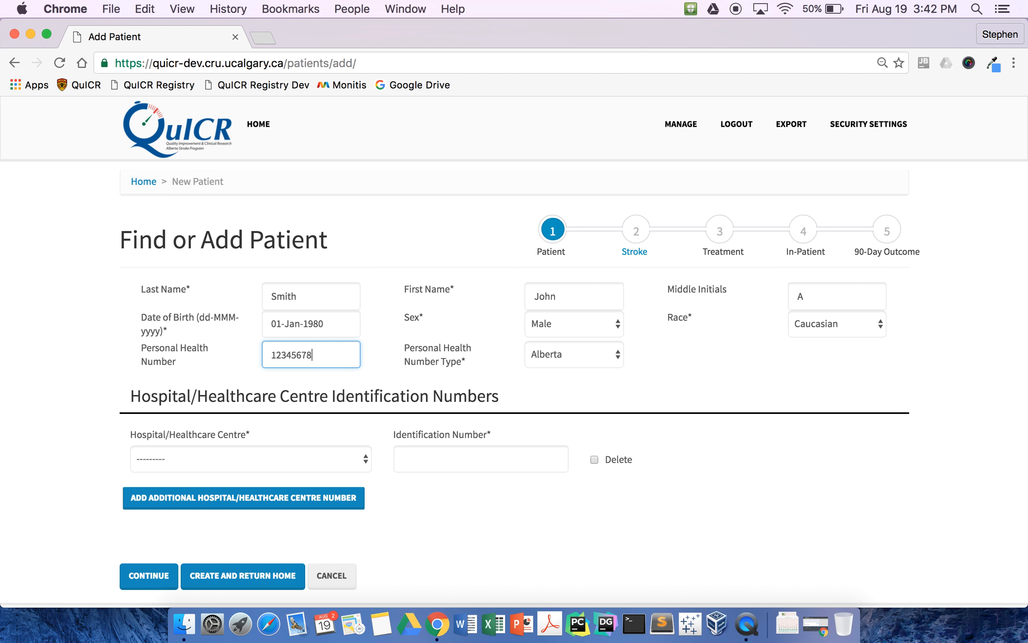
pyautogui.write('90')
pyautogui.click(569, 355)
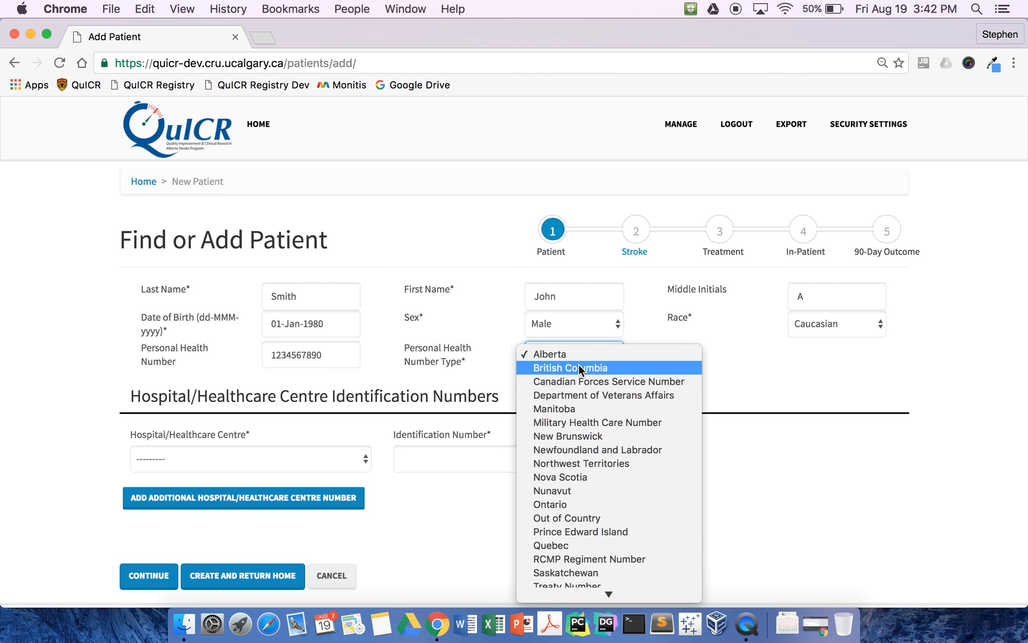
pyautogui.click(578, 364)
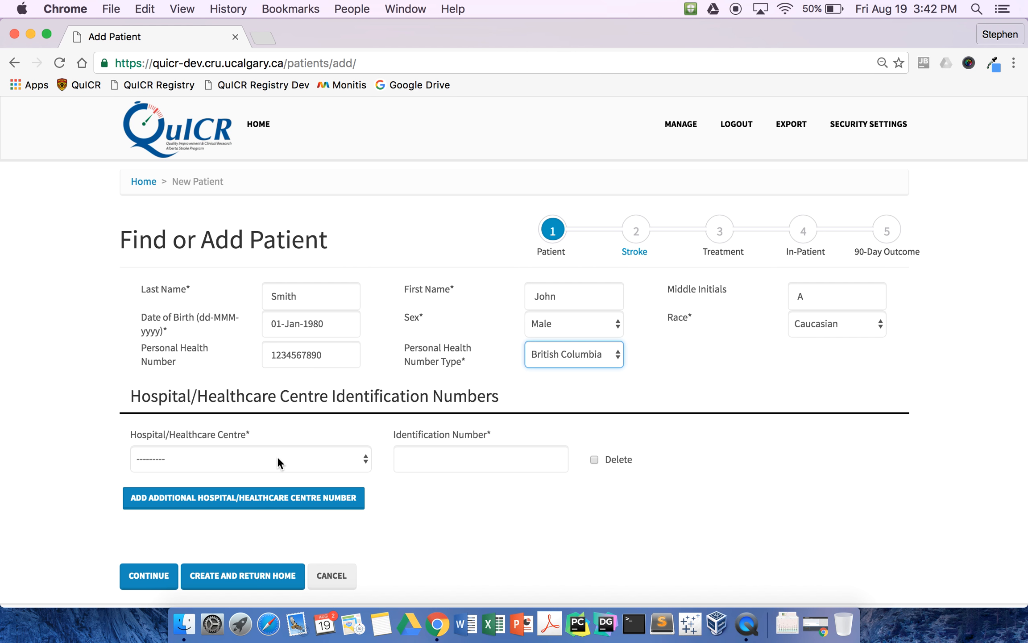
# Set the healthcare centre to Foothills Medical Centre with the patient's identification number, and confirm and save the patient record
pyautogui.click(278, 457)
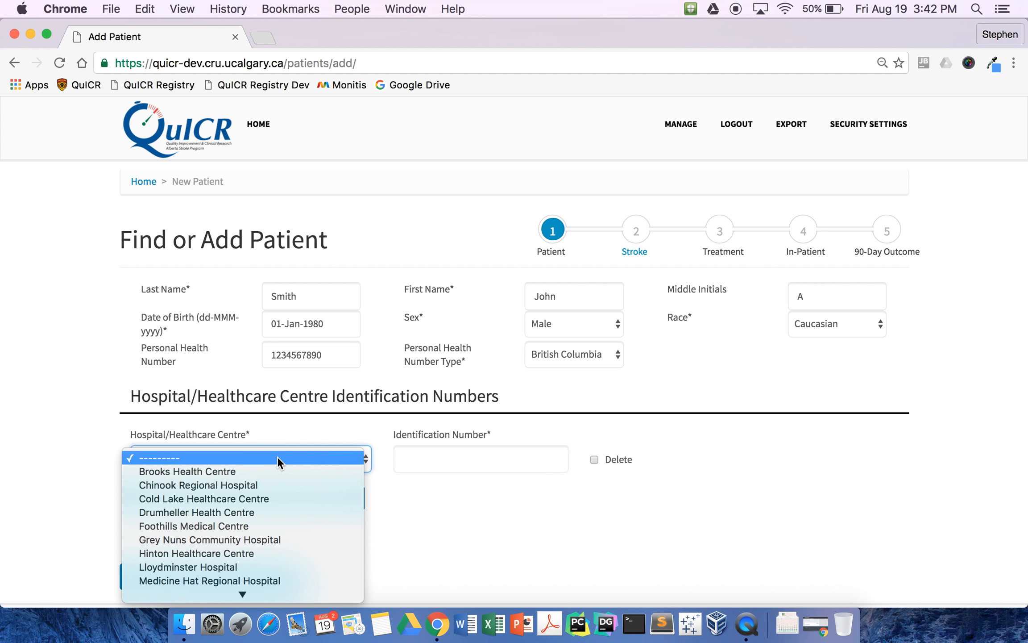
pyautogui.press('f')
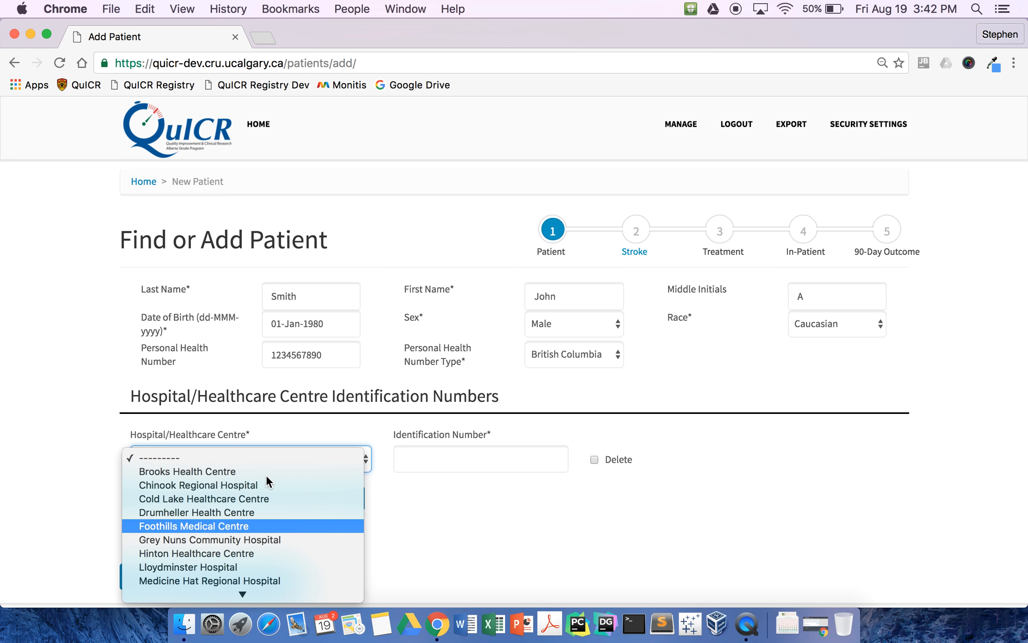
pyautogui.click(235, 522)
pyautogui.click(438, 455)
pyautogui.write('111')
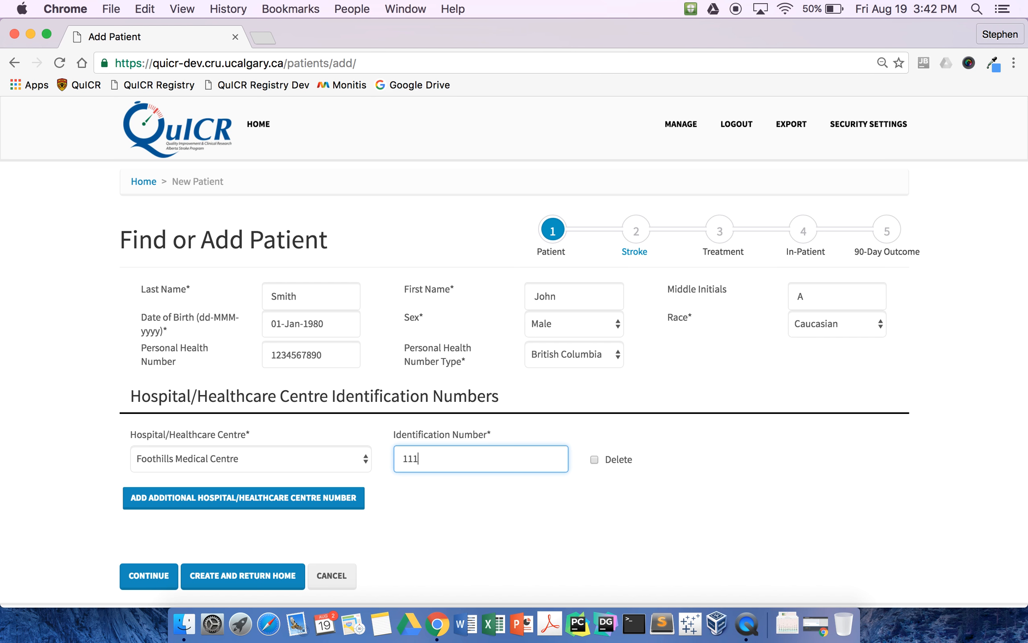
pyautogui.write('111111')
pyautogui.click(147, 577)
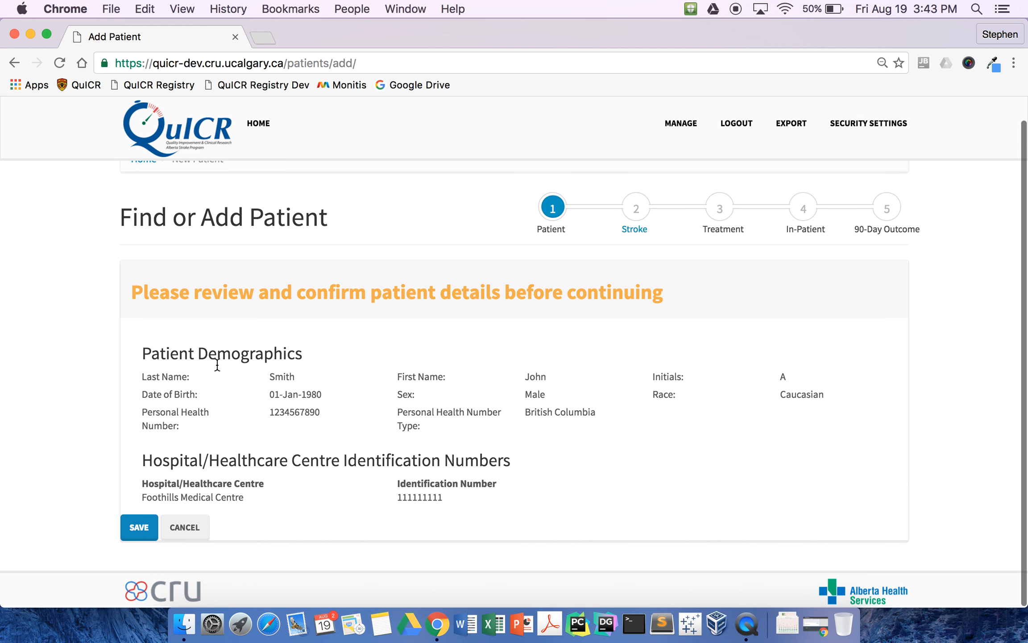
pyautogui.click(134, 527)
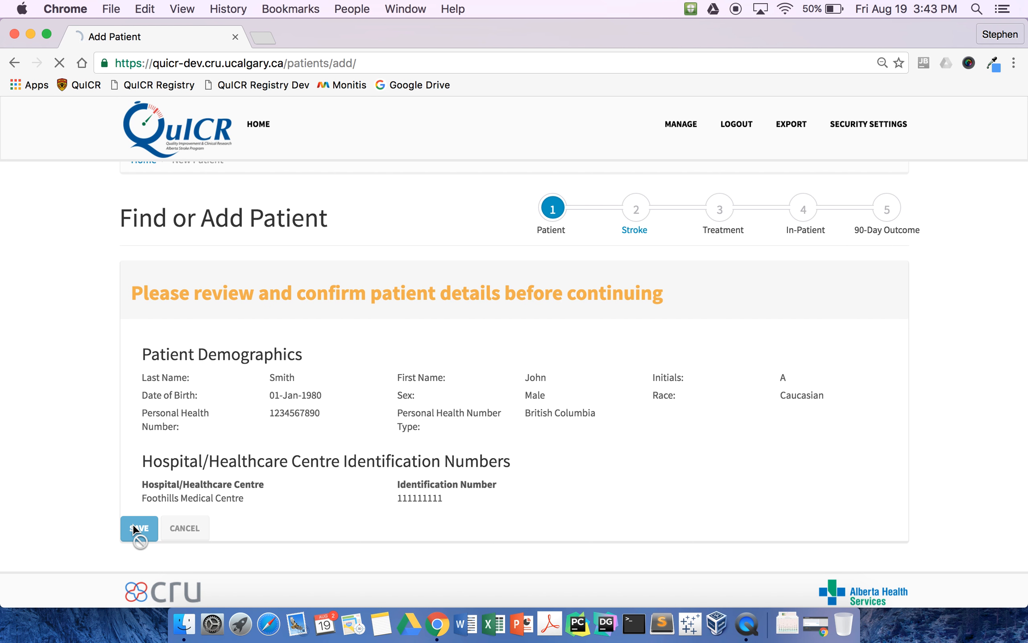